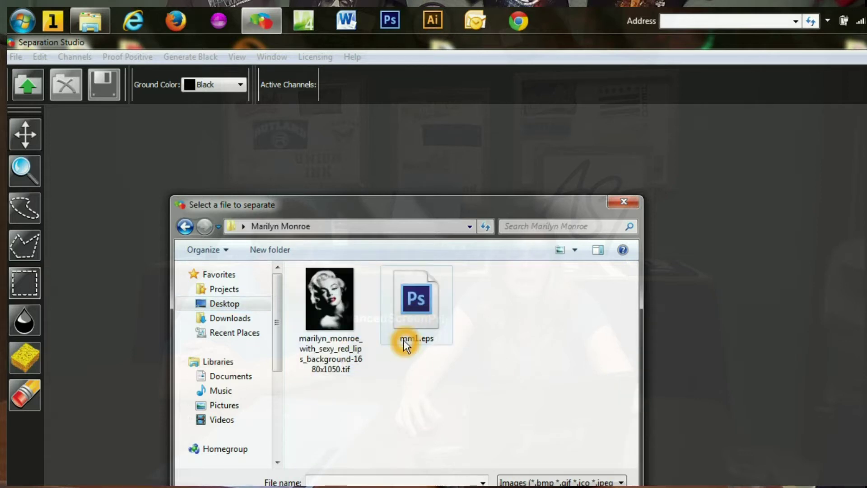
Choose the Marilyn Monroe TIF portrait in the Marilyn Monroe folder as the file to separate.
{"action": "left_click", "coordinate": [362, 349]}
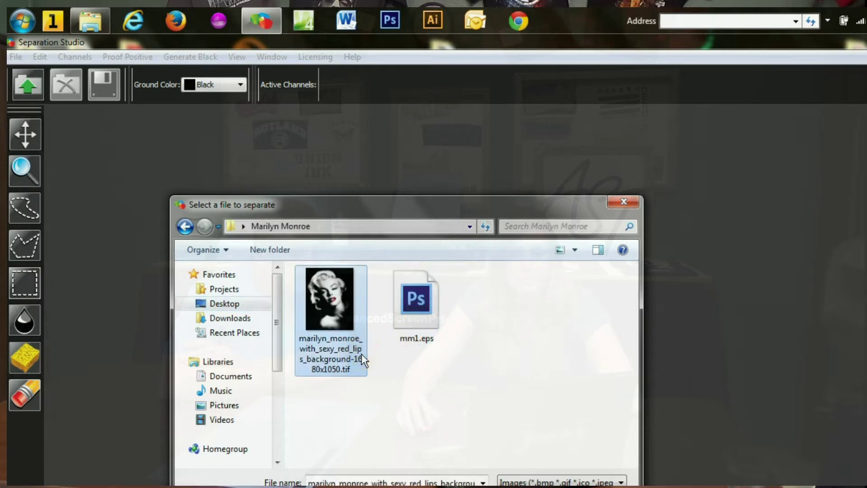
Open the marilyn_monroe TIF so Separation Studio generates its nine colour channels.
{"action": "left_click", "coordinate": [542, 487]}
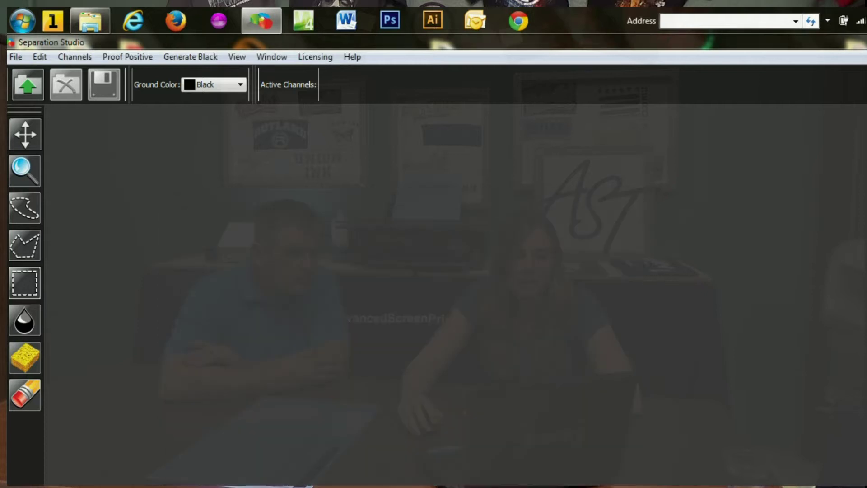
{"action": "left_click", "coordinate": [510, 451]}
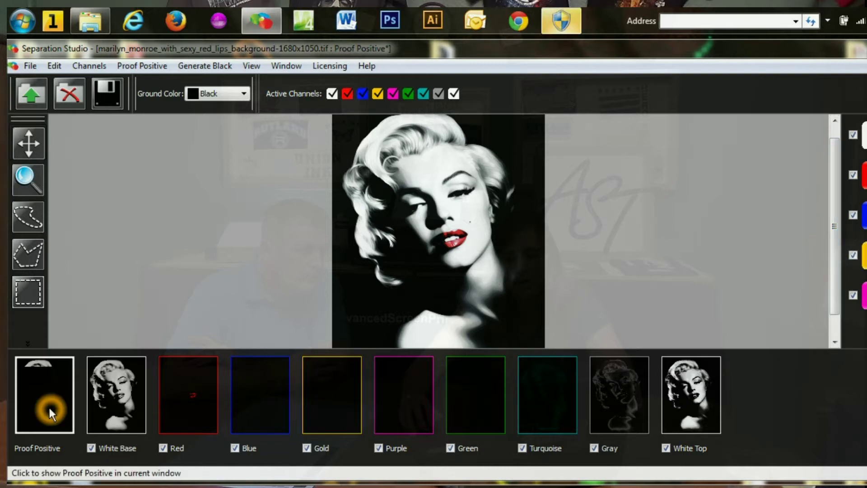
Inspect each channel individually, from White Base through Gray to White Top.
{"action": "left_click", "coordinate": [132, 400]}
{"action": "left_click", "coordinate": [191, 404]}
{"action": "left_click", "coordinate": [258, 408]}
{"action": "left_click", "coordinate": [319, 407]}
{"action": "left_click", "coordinate": [403, 394]}
{"action": "left_click", "coordinate": [474, 405]}
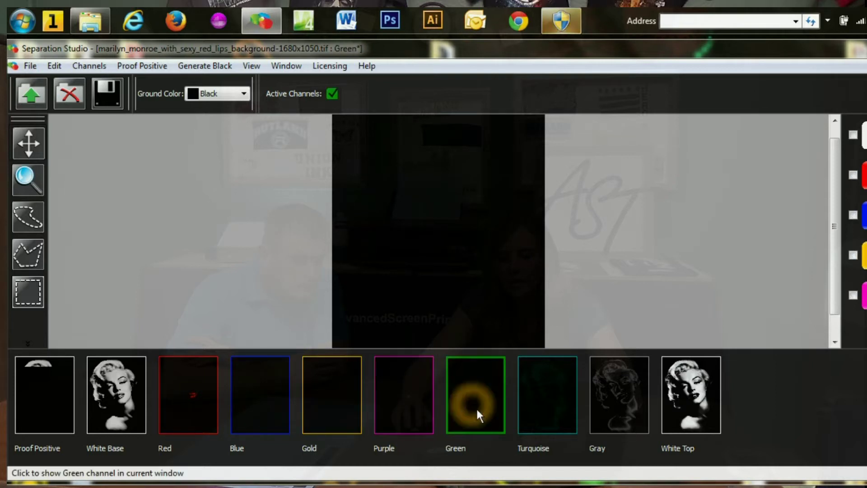
{"action": "left_click", "coordinate": [552, 412]}
{"action": "left_click", "coordinate": [617, 410]}
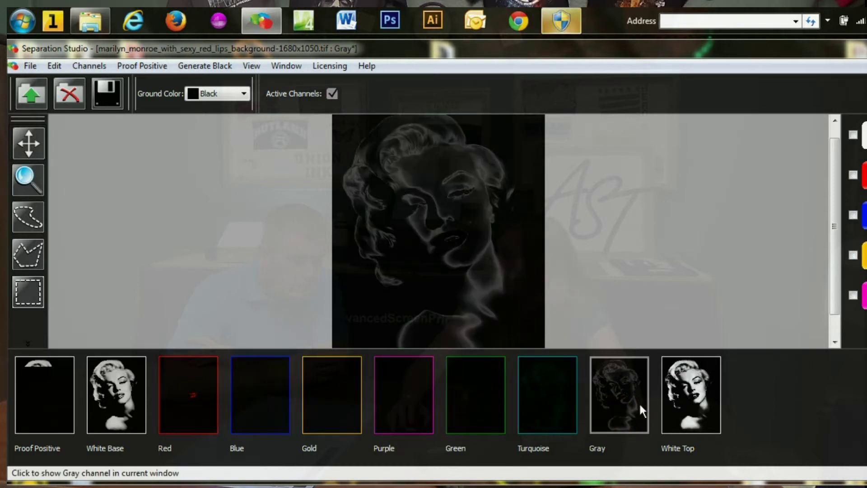
{"action": "left_click", "coordinate": [690, 394]}
Delete the empty Blue, Gold, Purple, Green and Turquoise channels, then recheck White Base and Red.
{"action": "right_click", "coordinate": [260, 396]}
{"action": "left_click", "coordinate": [291, 435]}
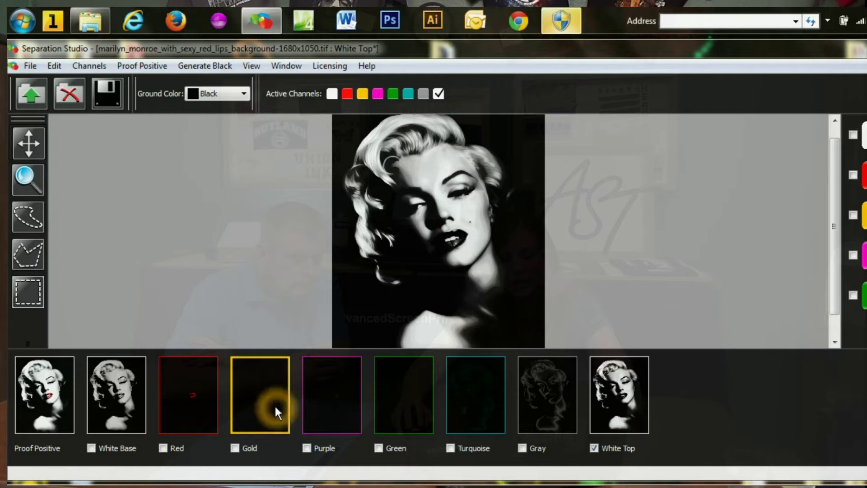
{"action": "right_click", "coordinate": [274, 404]}
{"action": "left_click", "coordinate": [304, 444]}
{"action": "right_click", "coordinate": [270, 410]}
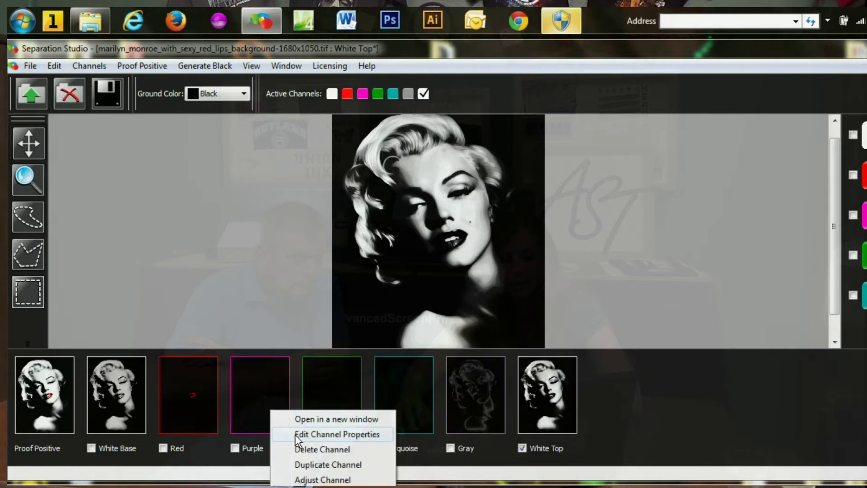
{"action": "left_click", "coordinate": [298, 449]}
{"action": "right_click", "coordinate": [267, 407]}
{"action": "left_click", "coordinate": [287, 441]}
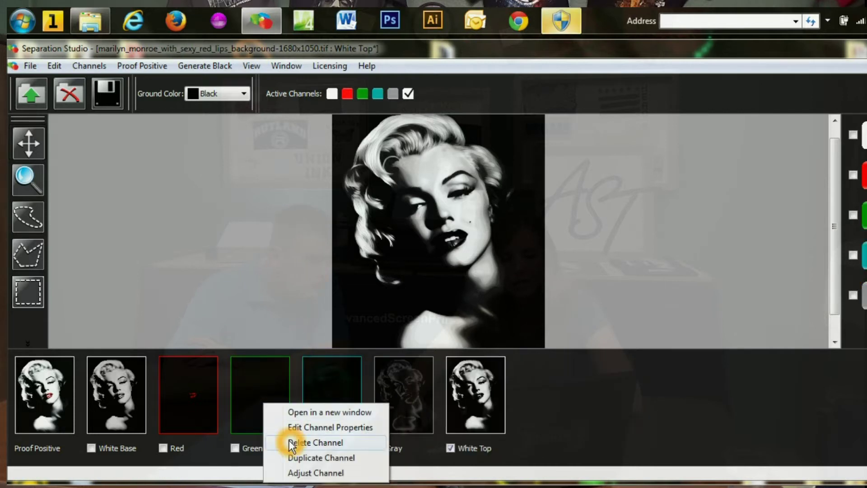
{"action": "right_click", "coordinate": [253, 407]}
{"action": "left_click", "coordinate": [285, 445]}
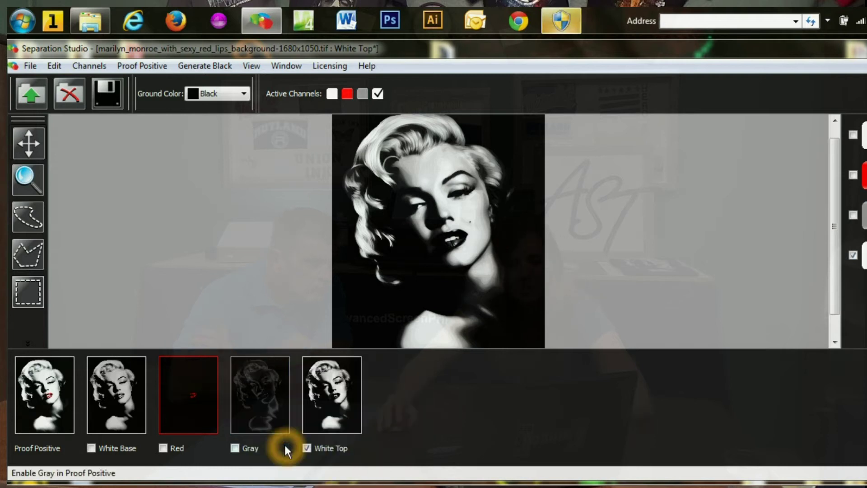
{"action": "left_click", "coordinate": [137, 392]}
{"action": "left_click", "coordinate": [188, 392]}
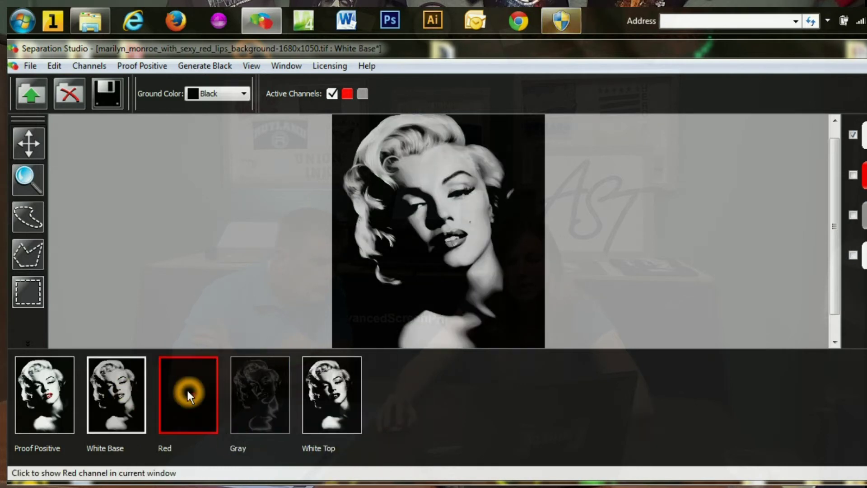
Switch the channel display to View as Film and check the Red, Gray and White Top channels.
{"action": "left_click", "coordinate": [259, 403]}
{"action": "left_click", "coordinate": [310, 411]}
{"action": "left_click", "coordinate": [121, 395]}
{"action": "right_click", "coordinate": [384, 276]}
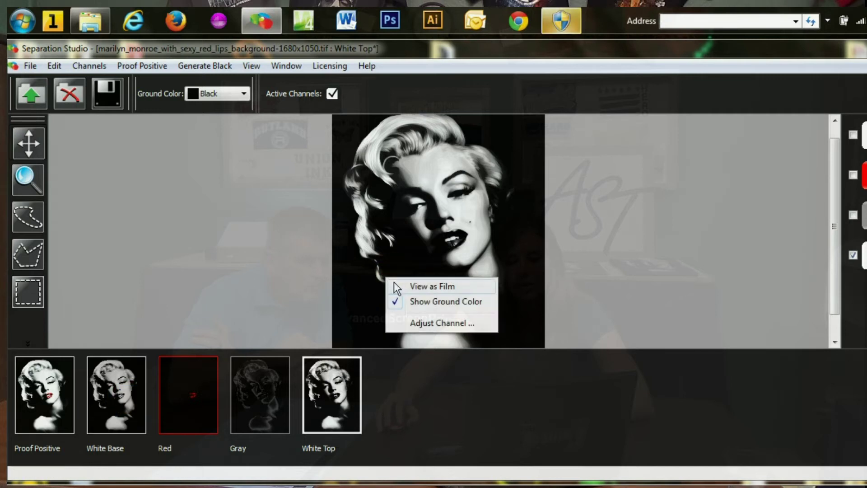
{"action": "left_click", "coordinate": [409, 287]}
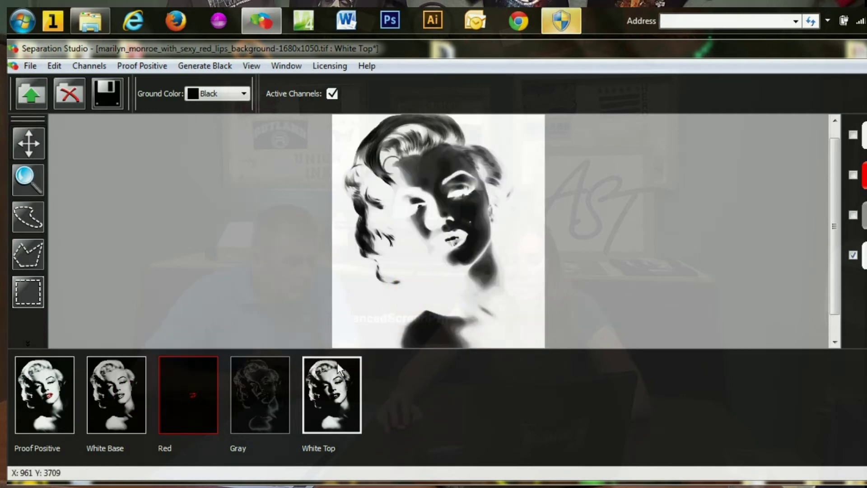
{"action": "left_click", "coordinate": [190, 401]}
{"action": "left_click", "coordinate": [259, 403]}
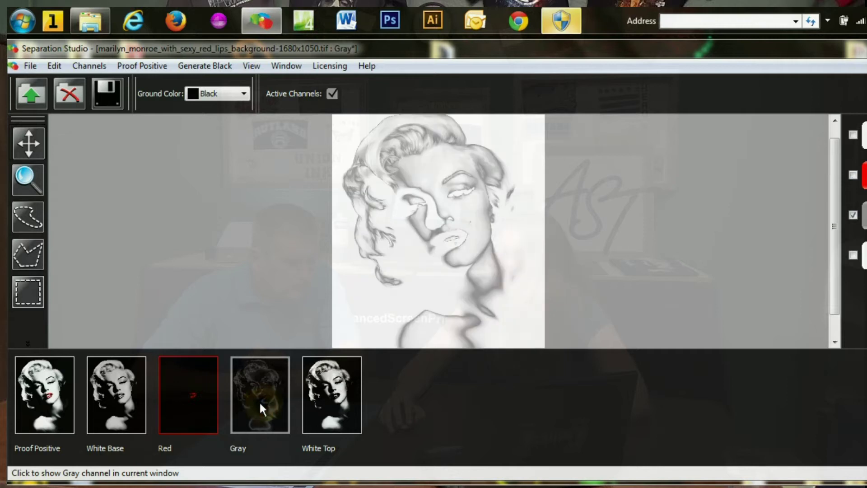
{"action": "left_click", "coordinate": [316, 402]}
Show the Proof Positive composite of White Base, Red, Gray and White Top.
{"action": "left_click", "coordinate": [42, 400]}
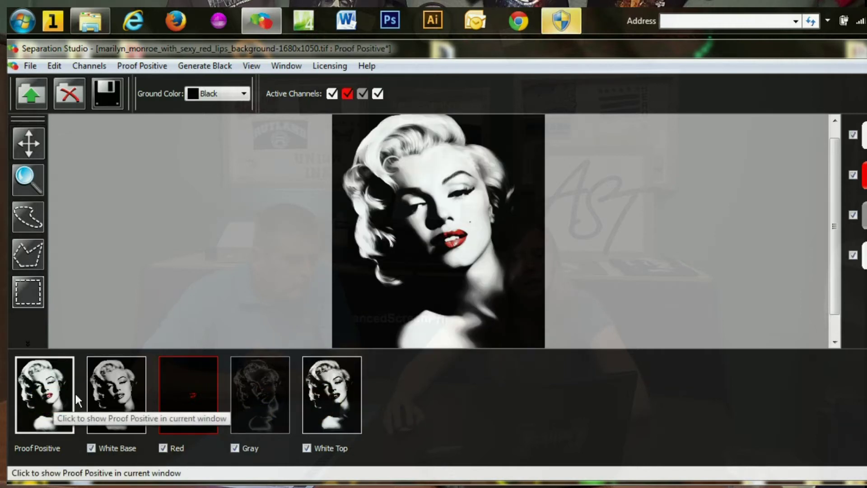
{"action": "left_click", "coordinate": [391, 307]}
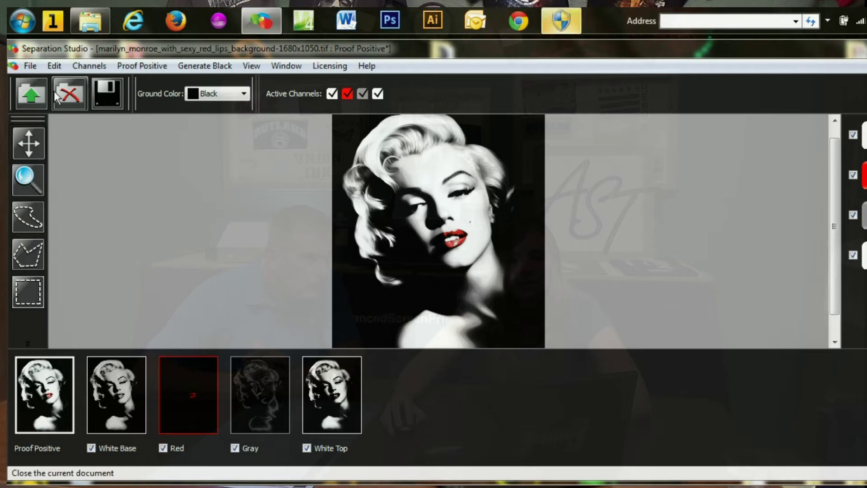
{"action": "left_click", "coordinate": [33, 66]}
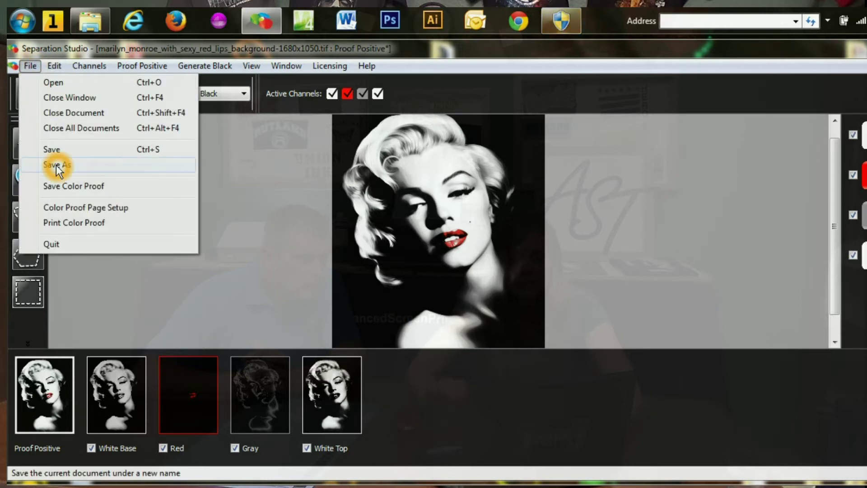
Save the separations as DCS 2.0 EPS in Desktop > Marilyn Monroe, then quit Separation Studio.
{"action": "left_click", "coordinate": [54, 165]}
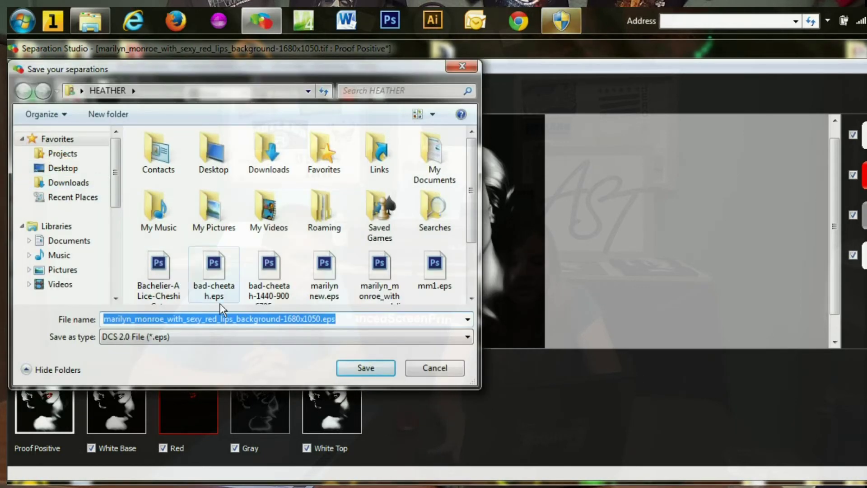
{"action": "left_click", "coordinate": [235, 316]}
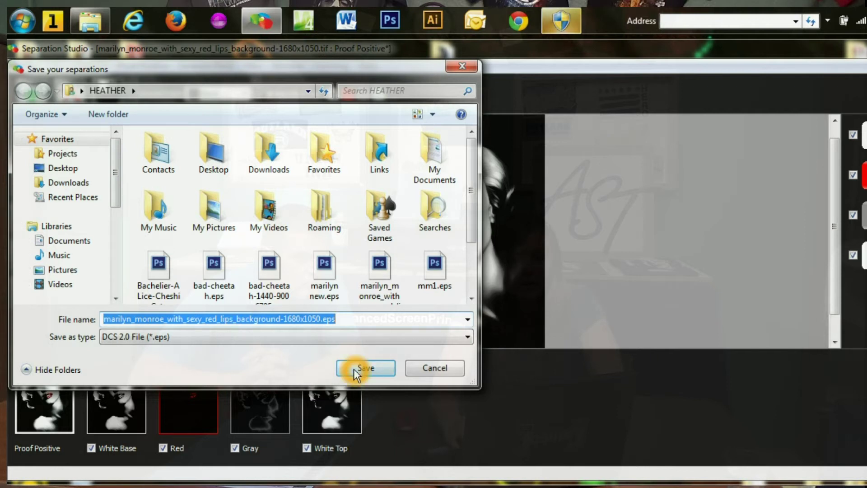
{"action": "left_click_drag", "start_coordinate": [471, 202], "coordinate": [470, 222]}
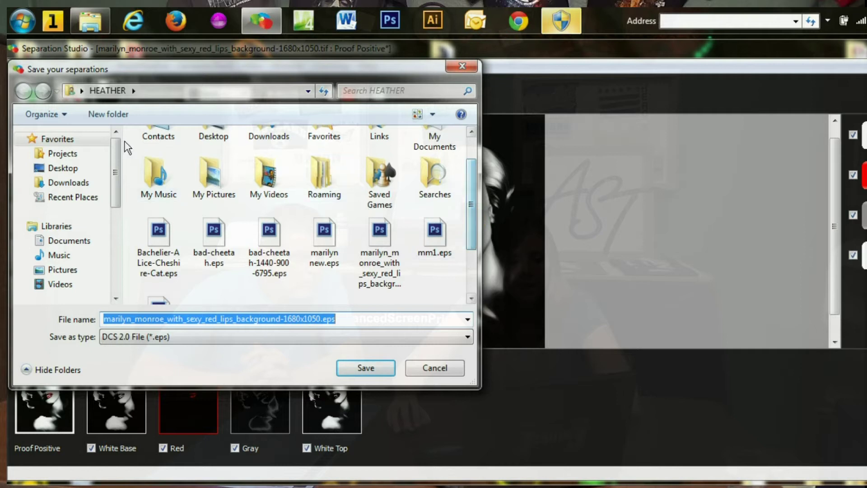
{"action": "left_click", "coordinate": [62, 168]}
{"action": "left_click_drag", "start_coordinate": [468, 156], "coordinate": [460, 239]}
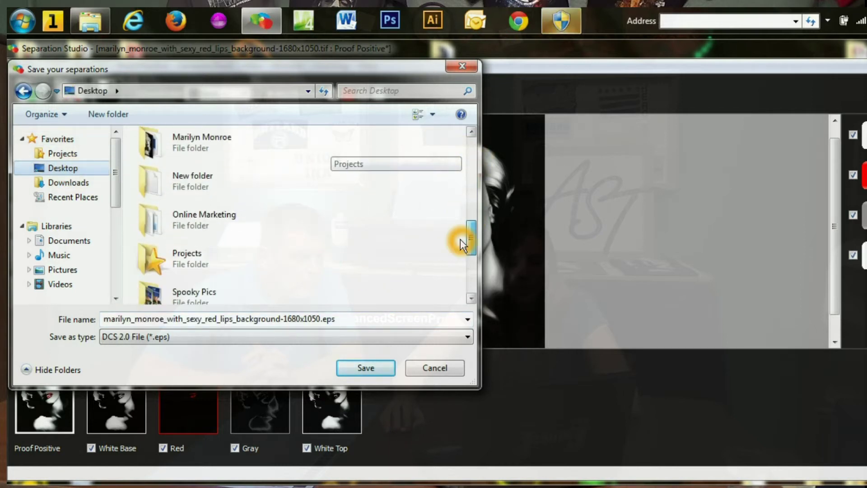
{"action": "double_click", "coordinate": [256, 144]}
{"action": "left_click", "coordinate": [358, 371]}
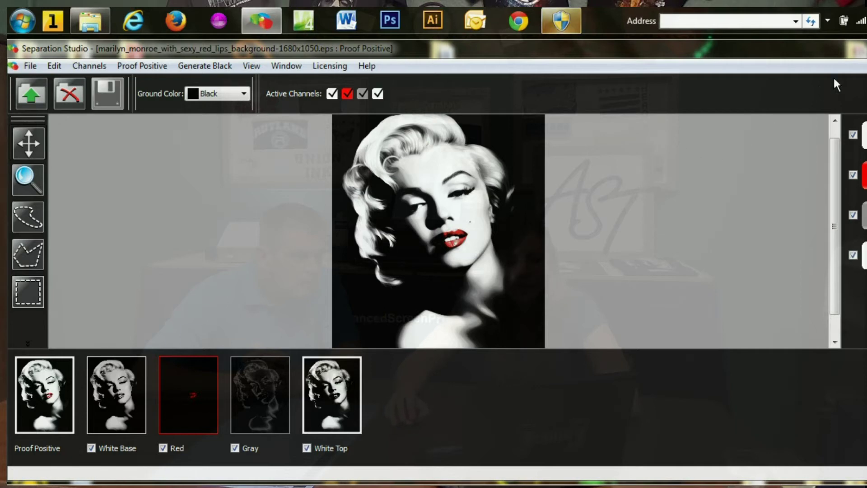
{"action": "key", "text": "alt+F4"}
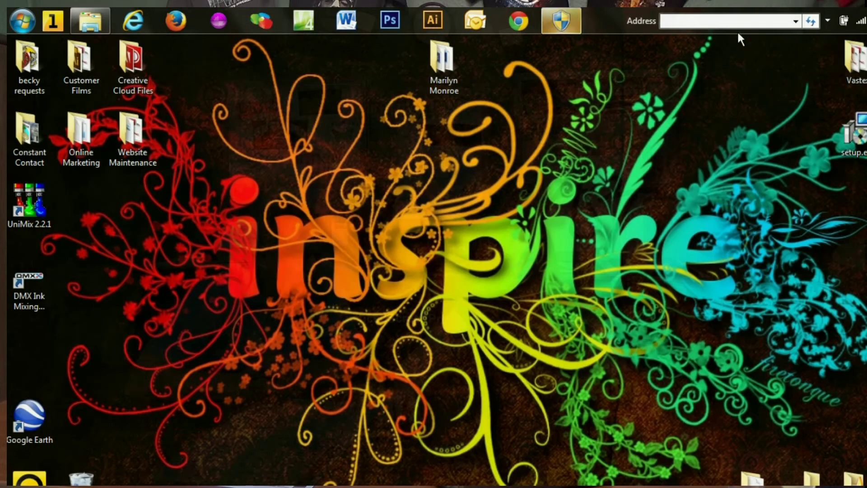
Launch Illustrator, open the Marilyn Monroe TIF from the Desktop folder, and zoom to 50%.
{"action": "left_click", "coordinate": [434, 20]}
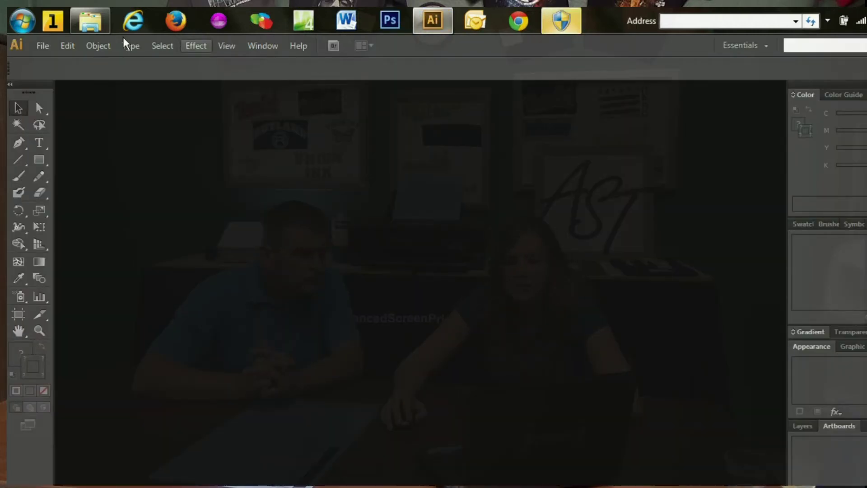
{"action": "left_click", "coordinate": [41, 47]}
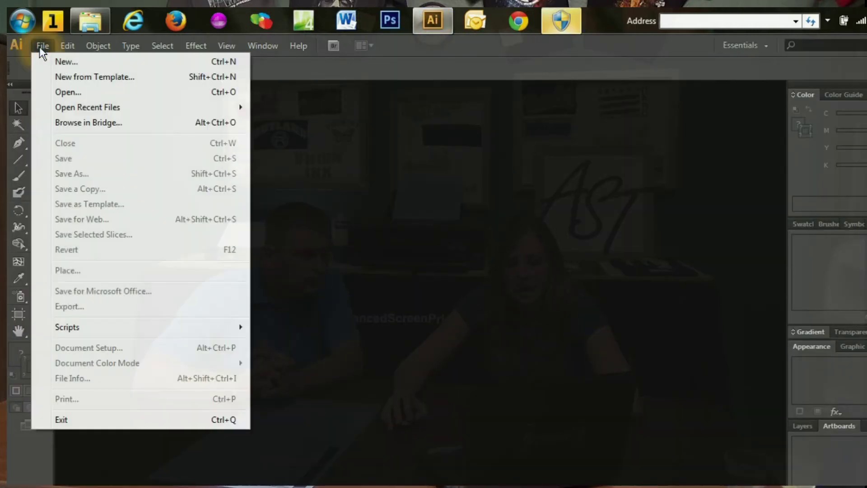
{"action": "left_click", "coordinate": [57, 93]}
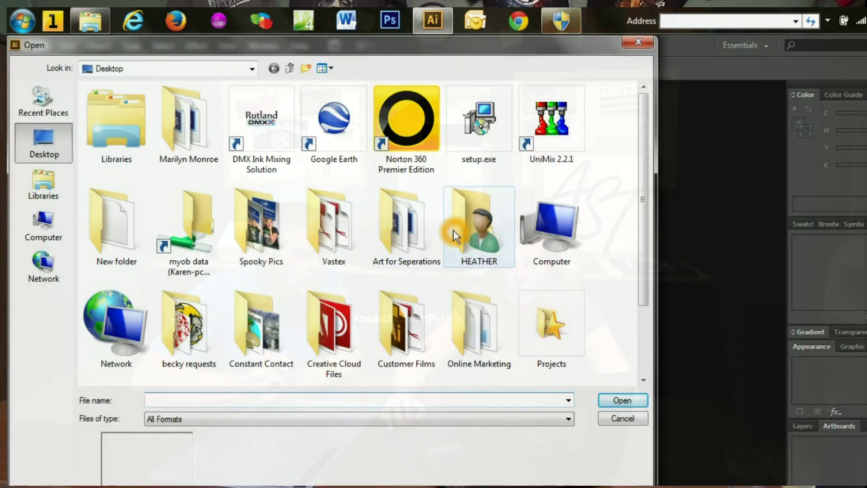
{"action": "double_click", "coordinate": [191, 127]}
{"action": "left_click", "coordinate": [194, 149]}
{"action": "left_click", "coordinate": [623, 400]}
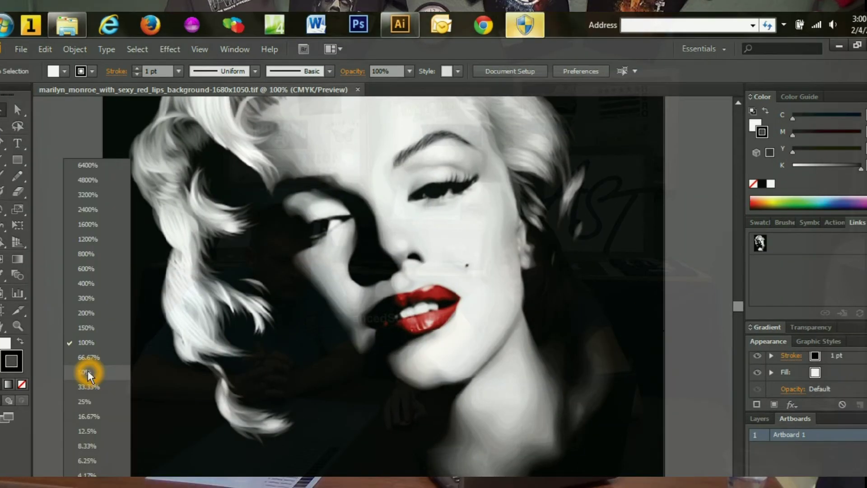
{"action": "left_click", "coordinate": [88, 371]}
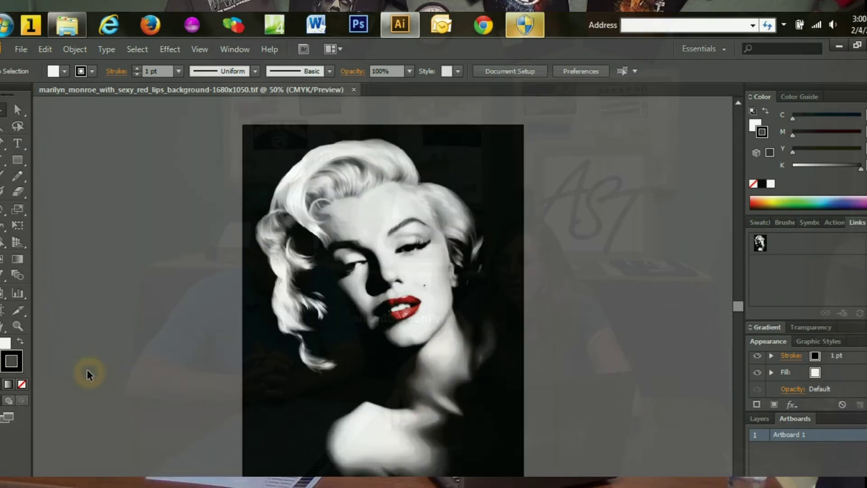
Relink the Marilyn image to the separated Marilyn Monroe EPS file and confirm the placement.
{"action": "left_click", "coordinate": [828, 244]}
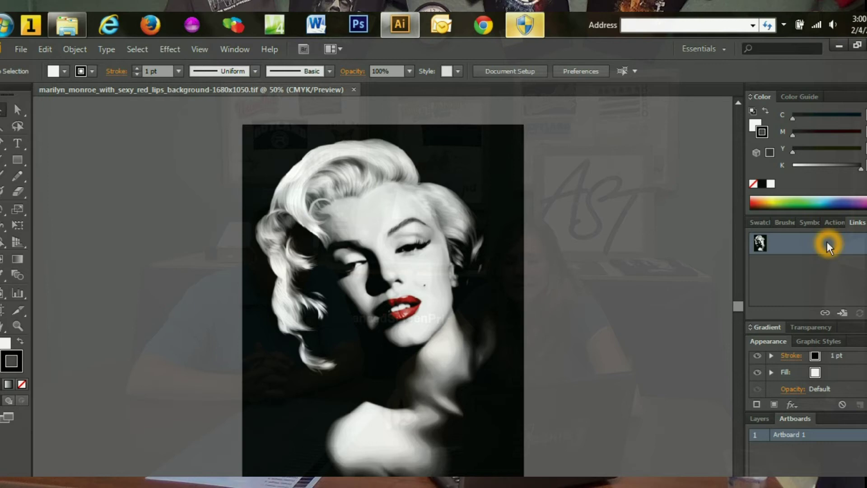
{"action": "left_click", "coordinate": [825, 313]}
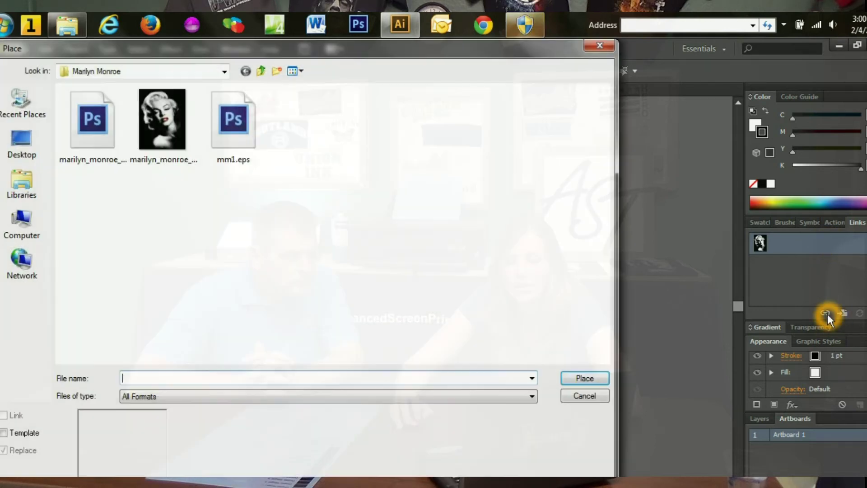
{"action": "left_click", "coordinate": [110, 137]}
{"action": "left_click", "coordinate": [573, 377]}
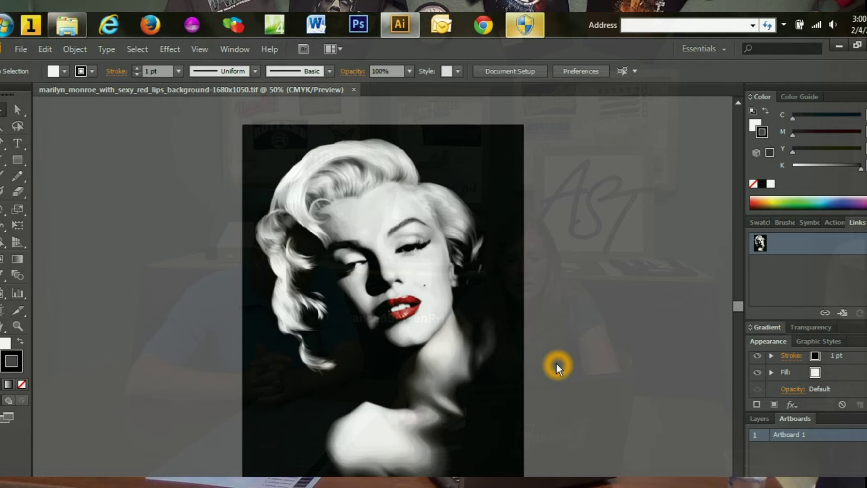
{"action": "key", "text": "ctrl+a"}
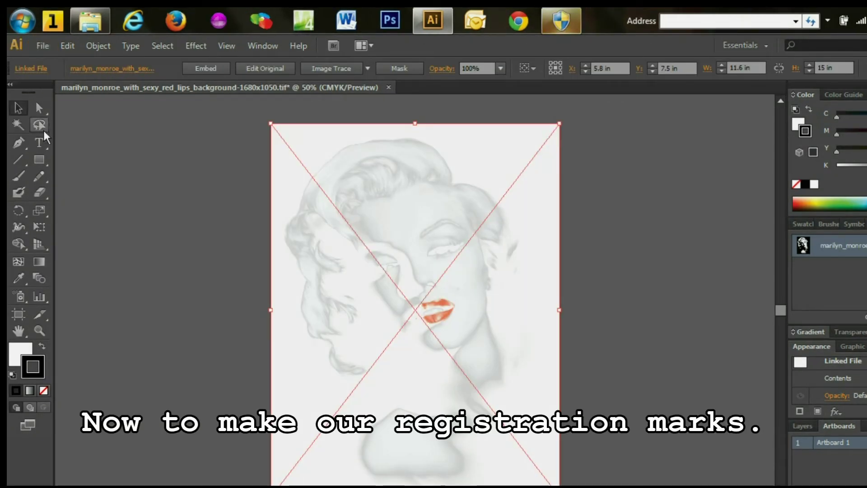
Select the Ellipse tool and zoom the artboard to 100% for drawing the registration circle.
{"action": "left_click_drag", "start_coordinate": [39, 159], "coordinate": [104, 192]}
{"action": "left_click", "coordinate": [397, 128]}
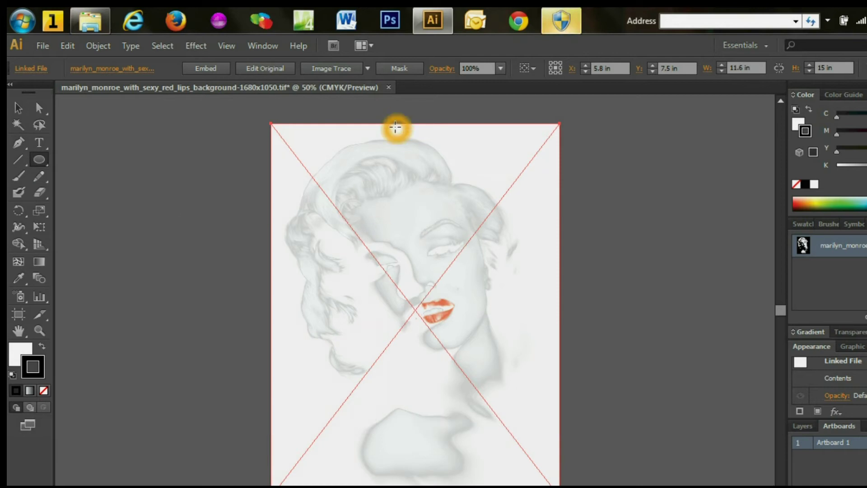
{"action": "left_click", "coordinate": [90, 487]}
{"action": "left_click", "coordinate": [120, 349]}
{"action": "scroll", "coordinate": [434, 387], "scroll_direction": "up", "scroll_amount": 5}
{"action": "mouse_move", "coordinate": [377, 157]}
{"action": "left_mouse_down"}
{"action": "mouse_move", "coordinate": [381, 185]}
{"action": "mouse_move", "coordinate": [344, 172]}
{"action": "mouse_move", "coordinate": [396, 172]}
{"action": "mouse_move", "coordinate": [370, 196]}
{"action": "left_mouse_up"}
{"action": "key", "text": "ctrl+z"}
Build the crosshair: trim the lines, centre them on the circle, and shrink it.
{"action": "left_click", "coordinate": [18, 159]}
{"action": "left_click", "coordinate": [18, 108]}
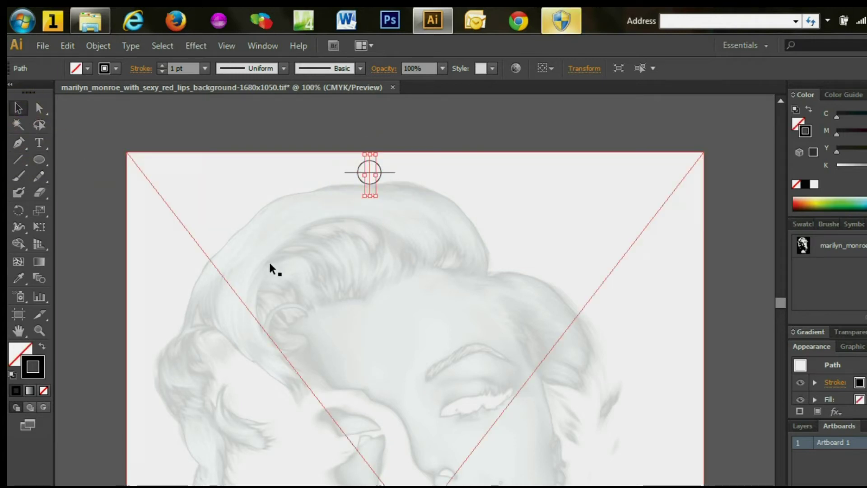
{"action": "left_click_drag", "start_coordinate": [274, 266], "coordinate": [268, 349]}
{"action": "left_click", "coordinate": [352, 173]}
{"action": "left_click_drag", "start_coordinate": [396, 173], "coordinate": [390, 172]}
{"action": "left_click", "coordinate": [370, 192]}
{"action": "left_click_drag", "start_coordinate": [334, 164], "coordinate": [389, 196]}
{"action": "left_click", "coordinate": [588, 68]}
{"action": "mouse_move", "coordinate": [389, 192]}
{"action": "left_mouse_down"}
{"action": "mouse_move", "coordinate": [370, 175]}
{"action": "mouse_move", "coordinate": [377, 180]}
{"action": "left_mouse_up"}
Copy the crosshair and place marks at the artboard's top right, top centre and bottom.
{"action": "key", "text": "ctrl+c"}
{"action": "key", "text": "ctrl+v"}
{"action": "left_click_drag", "start_coordinate": [414, 311], "coordinate": [649, 177]}
{"action": "left_click_drag", "start_coordinate": [360, 168], "coordinate": [399, 176]}
{"action": "key", "text": "ctrl+z"}
{"action": "left_click_drag", "start_coordinate": [347, 155], "coordinate": [416, 176]}
{"action": "left_click_drag", "start_coordinate": [335, 294], "coordinate": [324, 427]}
{"action": "left_click_drag", "start_coordinate": [388, 284], "coordinate": [461, 347]}
{"action": "left_click_drag", "start_coordinate": [415, 316], "coordinate": [418, 472]}
Reposition the Marilyn image and adjust the bottom crosshair's position.
{"action": "left_click_drag", "start_coordinate": [488, 420], "coordinate": [463, 135]}
{"action": "left_click_drag", "start_coordinate": [464, 215], "coordinate": [506, 266]}
{"action": "left_click_drag", "start_coordinate": [506, 266], "coordinate": [501, 254]}
{"action": "left_click_drag", "start_coordinate": [518, 319], "coordinate": [518, 304]}
{"action": "scroll", "coordinate": [542, 437], "scroll_direction": "up", "scroll_amount": 6}
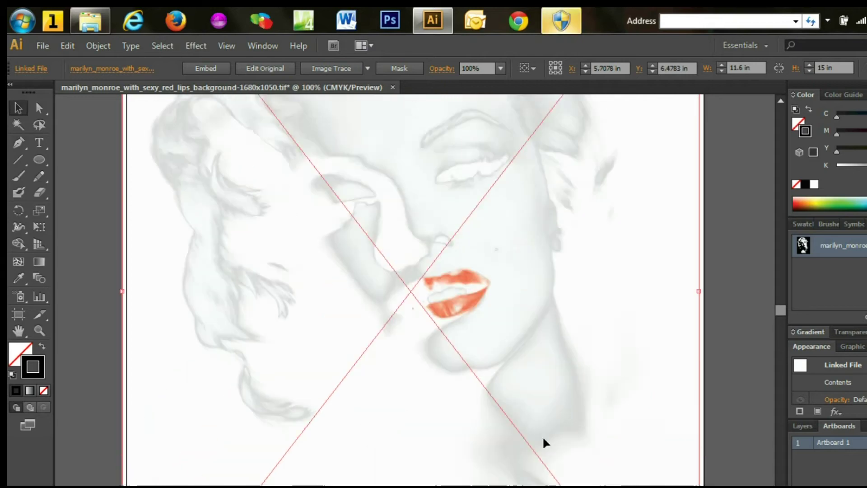
{"action": "scroll", "coordinate": [345, 370], "scroll_direction": "down", "scroll_amount": 5}
{"action": "left_click", "coordinate": [430, 376]}
{"action": "left_click_drag", "start_coordinate": [430, 376], "coordinate": [414, 388]}
Scale the Marilyn image down from its corner to fit between the marks.
{"action": "left_click", "coordinate": [479, 389]}
{"action": "left_click_drag", "start_coordinate": [402, 291], "coordinate": [397, 305]}
{"action": "scroll", "coordinate": [502, 353], "scroll_direction": "up", "scroll_amount": 5}
{"action": "left_click_drag", "start_coordinate": [696, 149], "coordinate": [636, 320]}
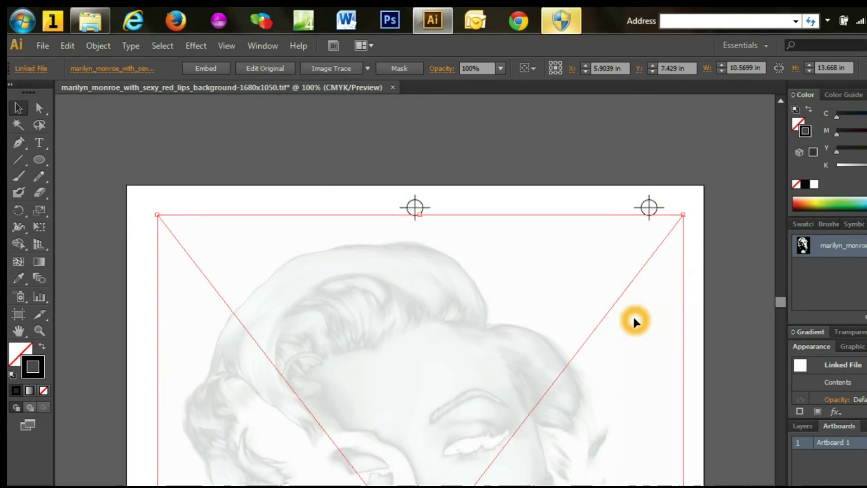
{"action": "scroll", "coordinate": [636, 323], "scroll_direction": "down", "scroll_amount": 5}
{"action": "scroll", "coordinate": [509, 314], "scroll_direction": "down", "scroll_amount": 5}
{"action": "scroll", "coordinate": [519, 321], "scroll_direction": "up", "scroll_amount": 5}
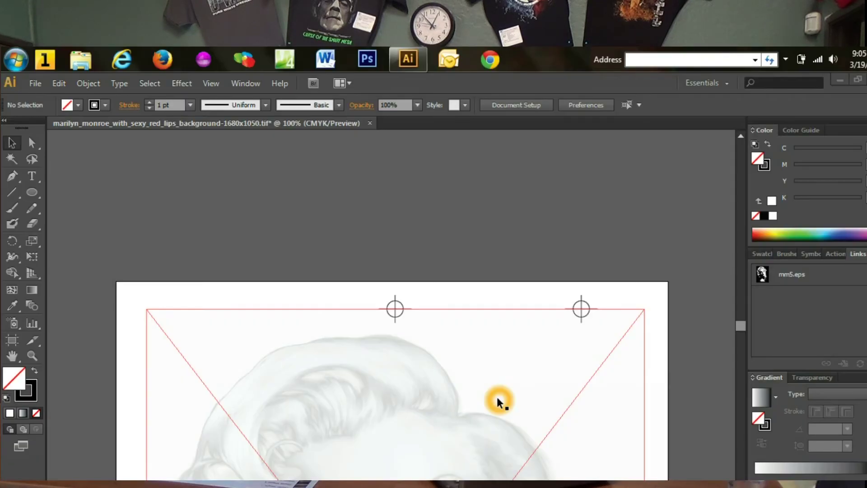
Move the placed image 0.5 in lower on the artboard.
{"action": "left_click", "coordinate": [496, 396]}
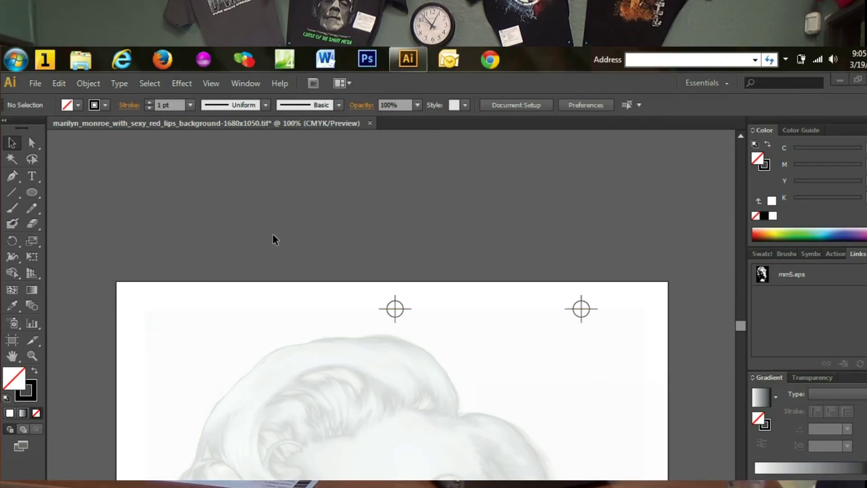
{"action": "left_click", "coordinate": [331, 293]}
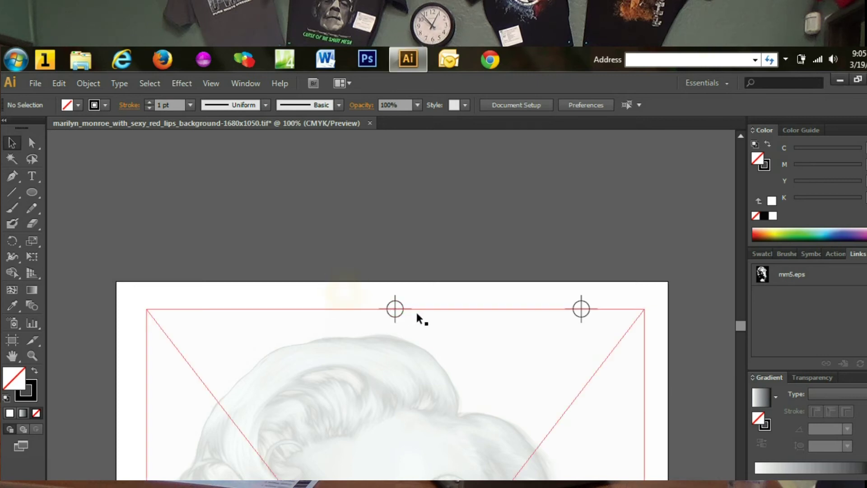
{"action": "left_click_drag", "start_coordinate": [435, 360], "coordinate": [435, 360]}
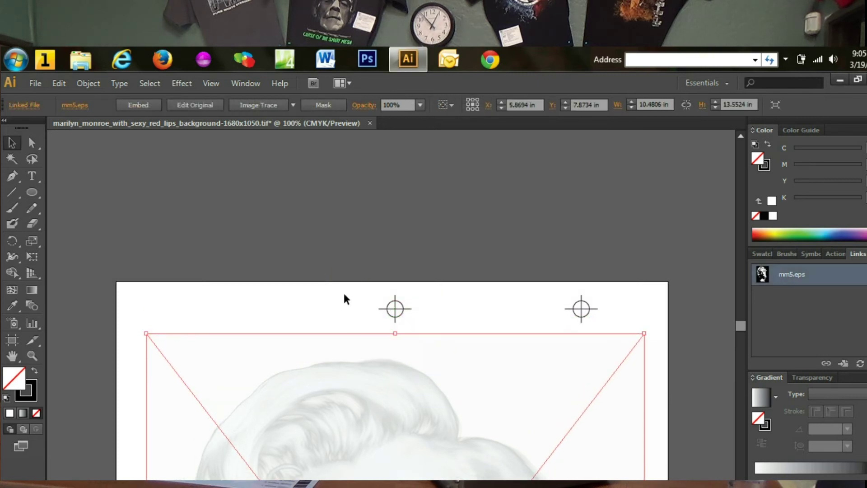
Set the top registration marks' stroke to the [Registration] swatch.
{"action": "left_click", "coordinate": [596, 319]}
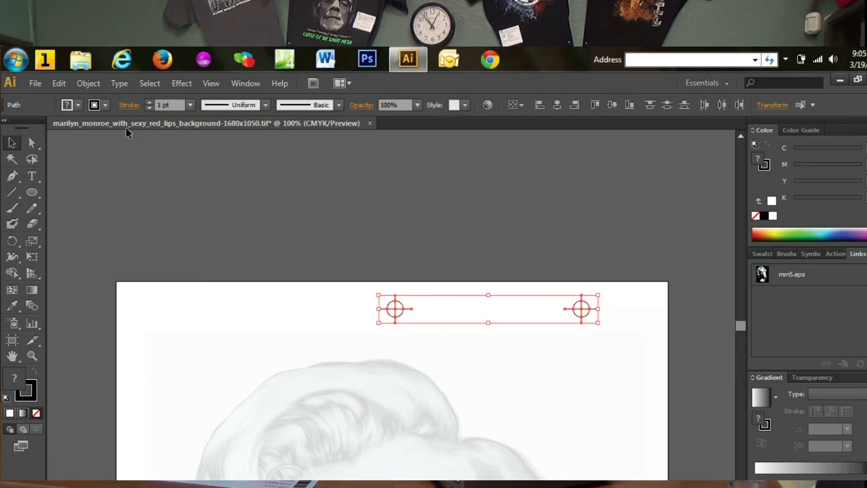
{"action": "left_click", "coordinate": [105, 106]}
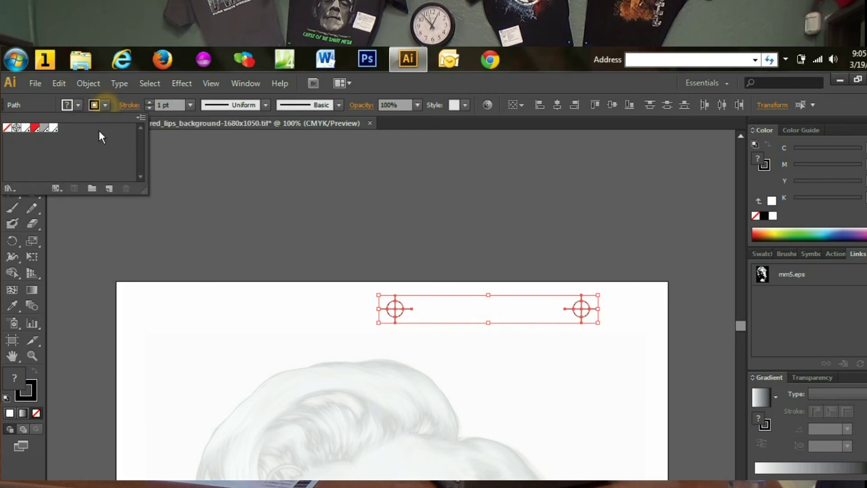
{"action": "left_click", "coordinate": [16, 130]}
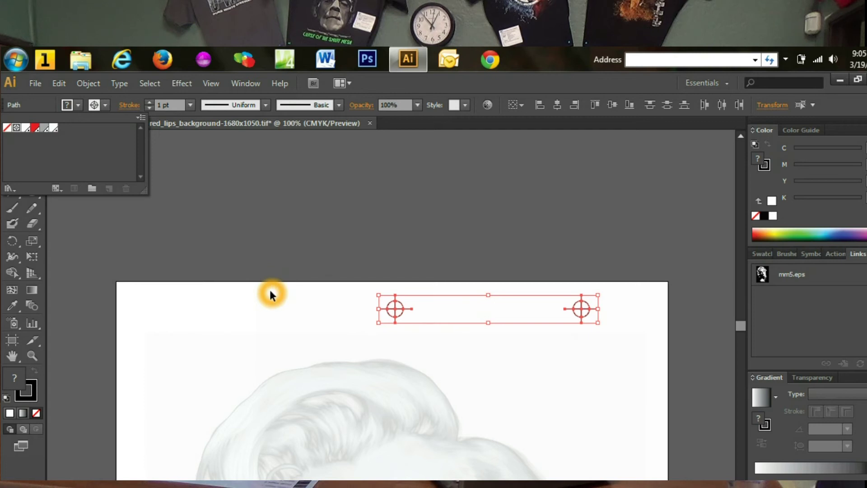
{"action": "left_click", "coordinate": [180, 174]}
Move the image up slightly and set the bottom mark's stroke to [Registration].
{"action": "scroll", "coordinate": [225, 238], "scroll_direction": "down", "scroll_amount": 3}
{"action": "scroll", "coordinate": [228, 233], "scroll_direction": "down", "scroll_amount": 10}
{"action": "left_click_drag", "start_coordinate": [321, 296], "coordinate": [318, 252]}
{"action": "left_click_drag", "start_coordinate": [363, 417], "coordinate": [420, 452]}
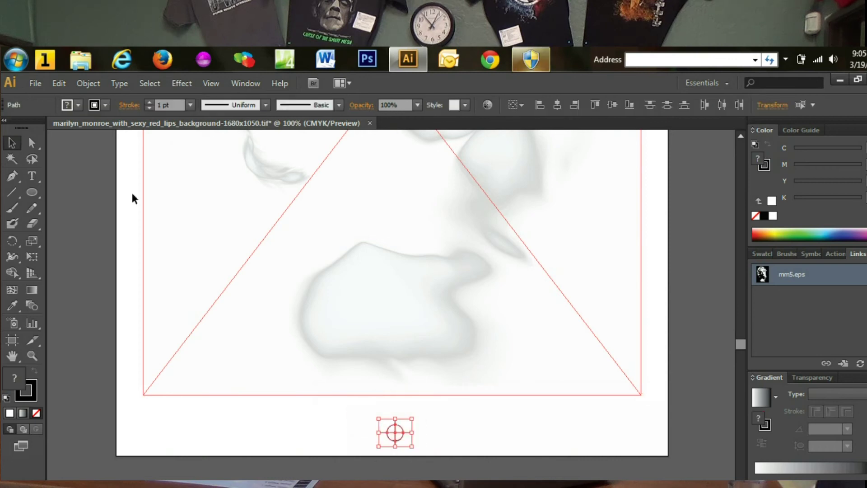
{"action": "left_click", "coordinate": [98, 107]}
{"action": "left_click", "coordinate": [105, 106]}
{"action": "left_click", "coordinate": [106, 106]}
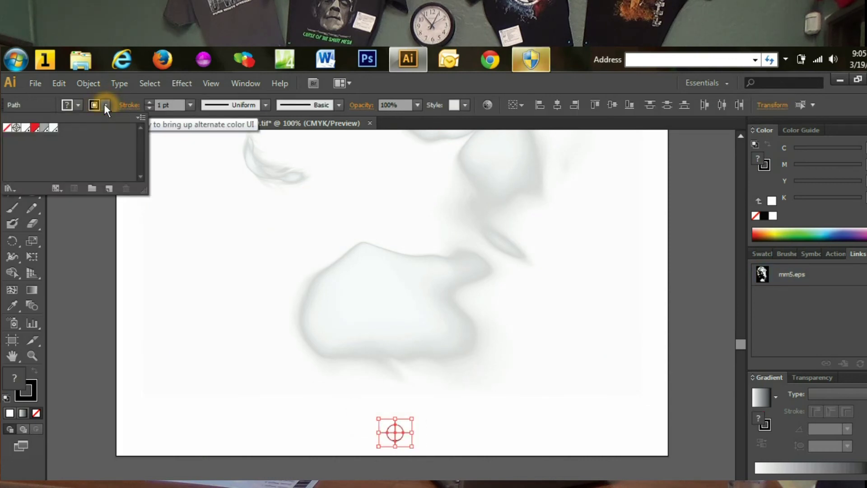
{"action": "left_click", "coordinate": [17, 129]}
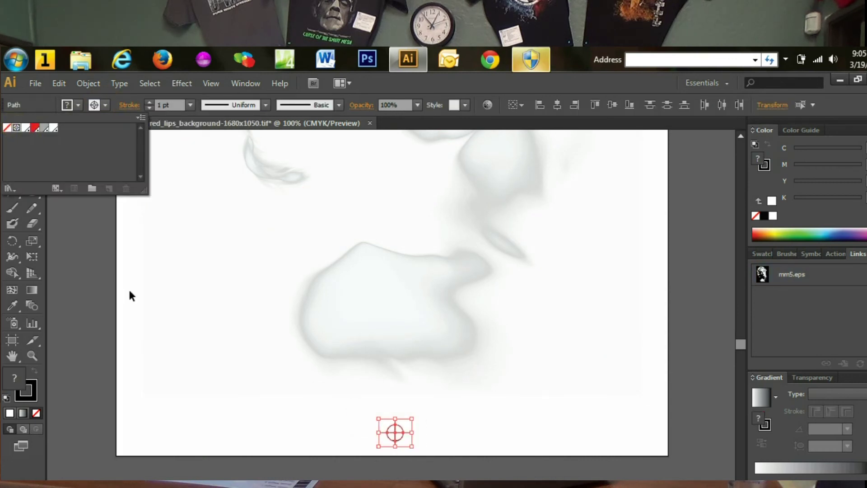
{"action": "left_click", "coordinate": [305, 254]}
{"action": "left_click_drag", "start_coordinate": [307, 270], "coordinate": [315, 247]}
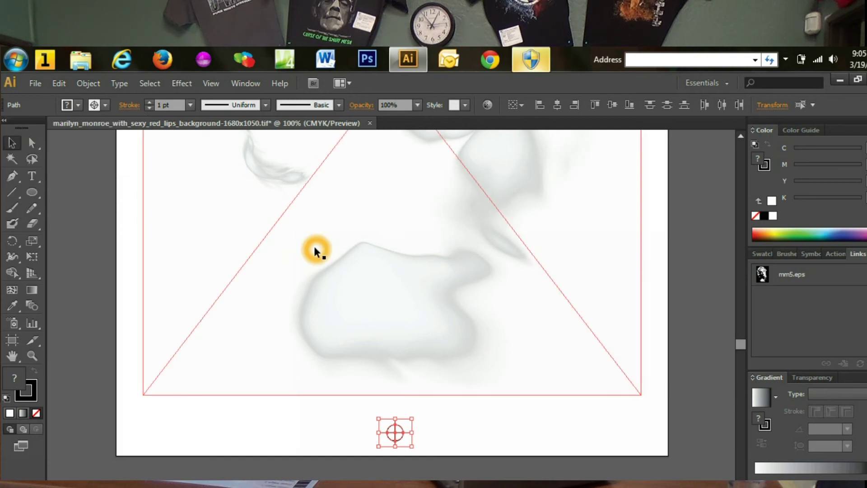
{"action": "left_click", "coordinate": [81, 421]}
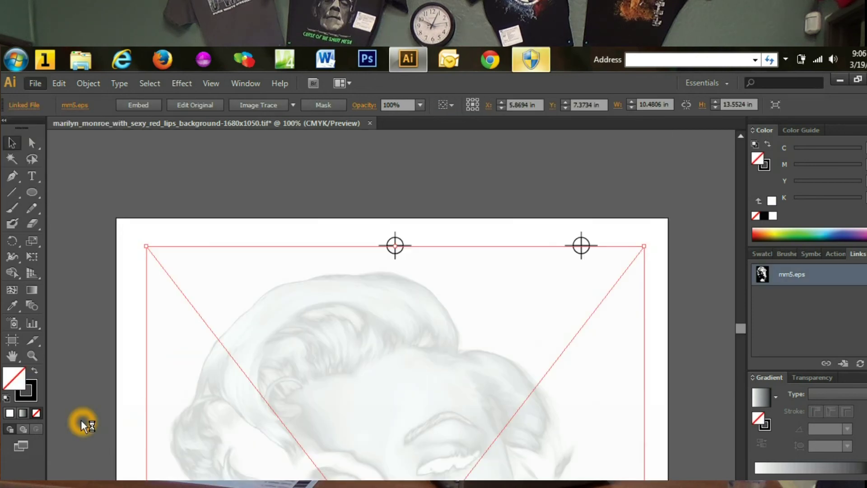
Print to AccuRIP to Epson 1430 with Output mode Separations (Host-Based).
{"action": "key", "text": "ctrl+p"}
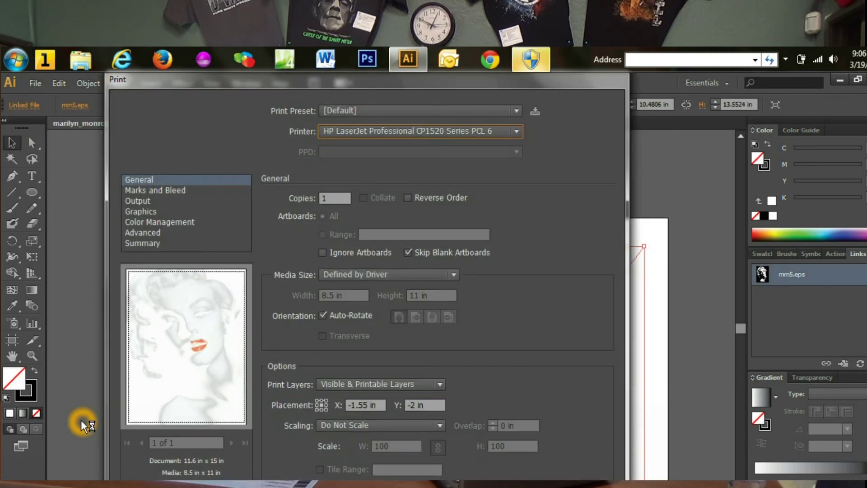
{"action": "left_click", "coordinate": [374, 132]}
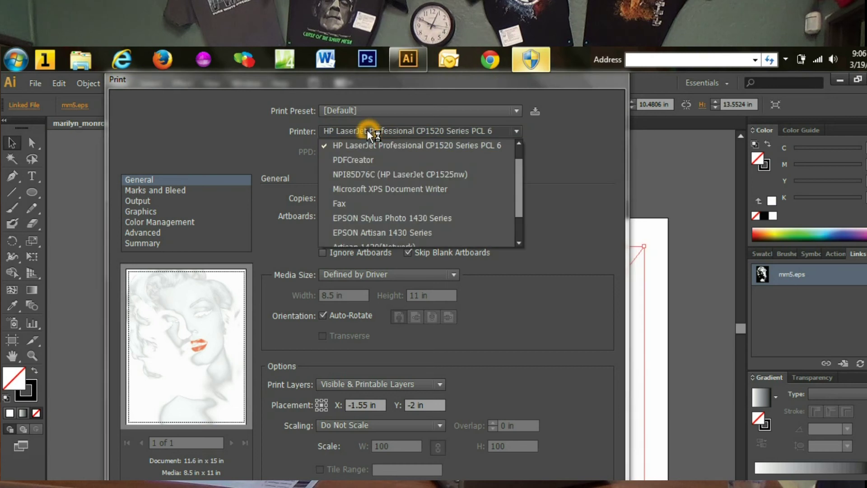
{"action": "left_click_drag", "start_coordinate": [517, 207], "coordinate": [520, 217]}
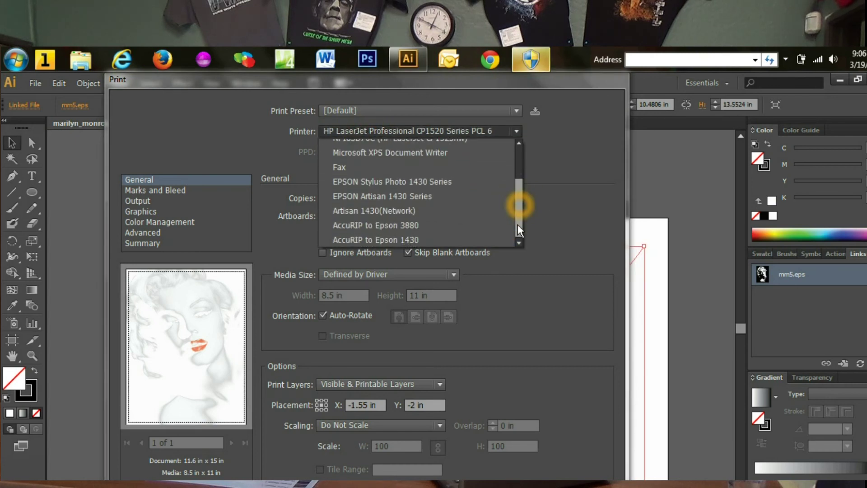
{"action": "left_click", "coordinate": [469, 243]}
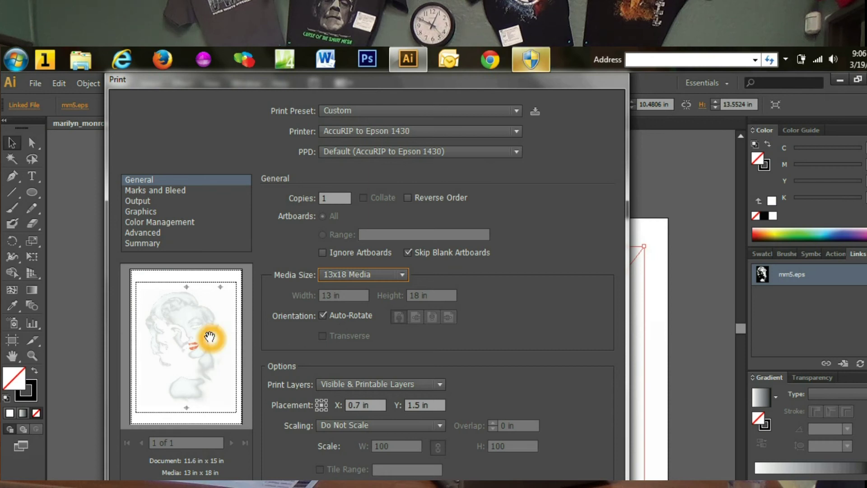
{"action": "left_click", "coordinate": [156, 201]}
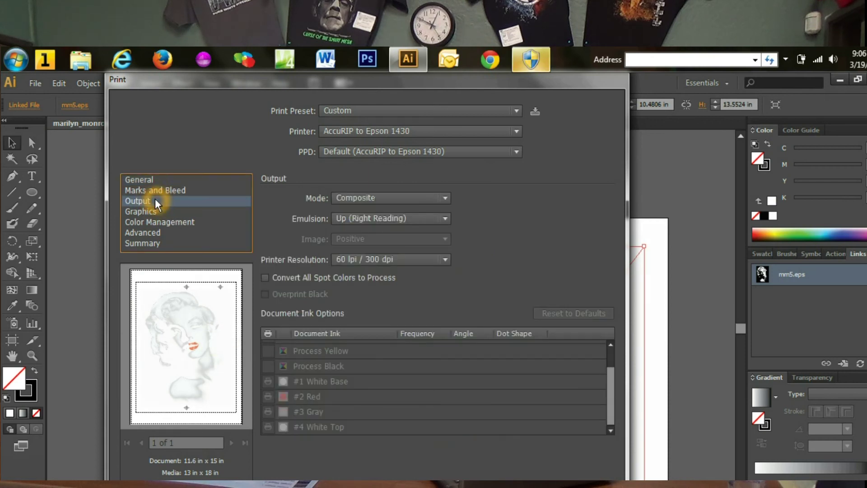
{"action": "left_click", "coordinate": [353, 198]}
{"action": "left_click", "coordinate": [354, 227]}
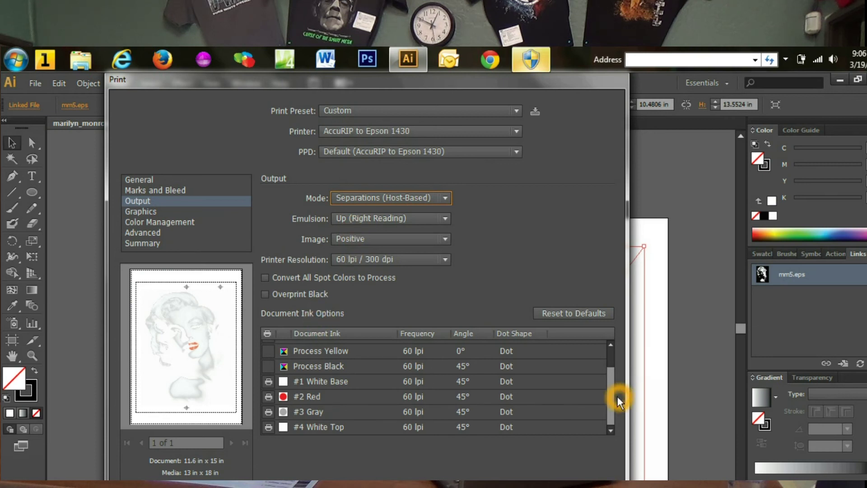
{"action": "mouse_move", "coordinate": [613, 400]}
{"action": "left_mouse_down"}
{"action": "mouse_move", "coordinate": [613, 363]}
{"action": "mouse_move", "coordinate": [613, 422]}
{"action": "left_mouse_up"}
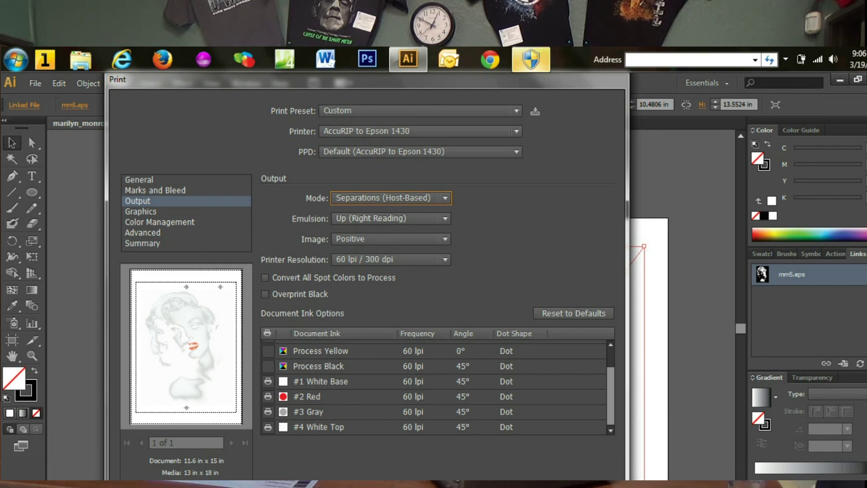
{"action": "left_click", "coordinate": [496, 486]}
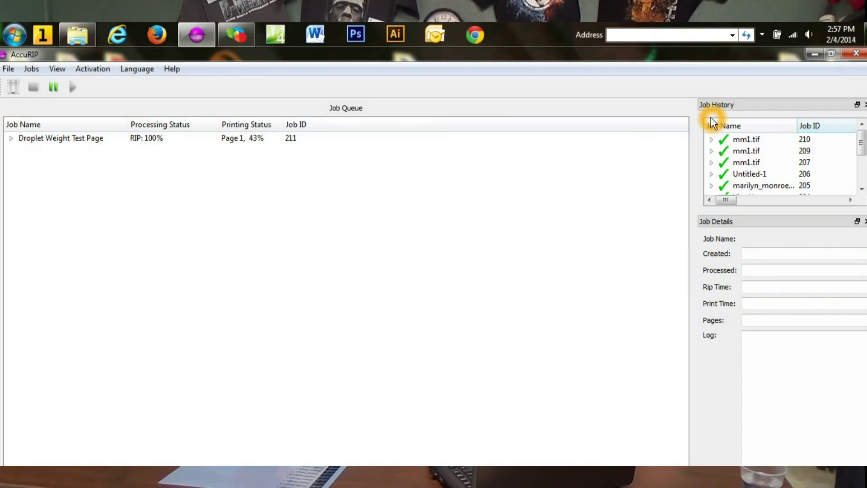
Dock Job History full-width above the Job Queue, check the mm1.tif job, then pause the queue.
{"action": "left_click_drag", "start_coordinate": [717, 105], "coordinate": [461, 112]}
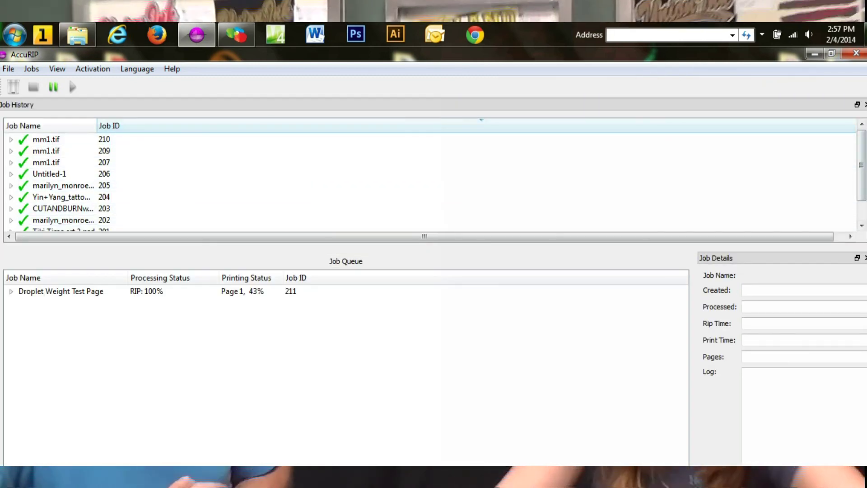
{"action": "left_click_drag", "start_coordinate": [861, 151], "coordinate": [835, 131]}
{"action": "right_click", "coordinate": [113, 142]}
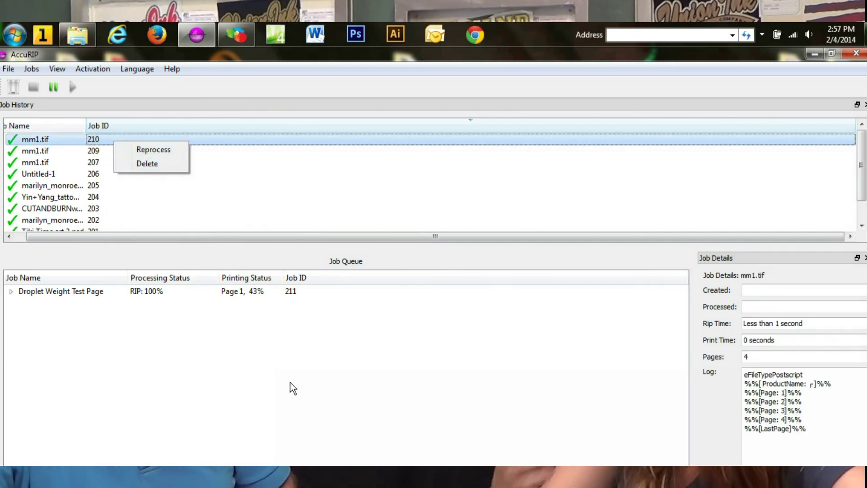
{"action": "left_click", "coordinate": [291, 382]}
{"action": "left_click", "coordinate": [69, 289]}
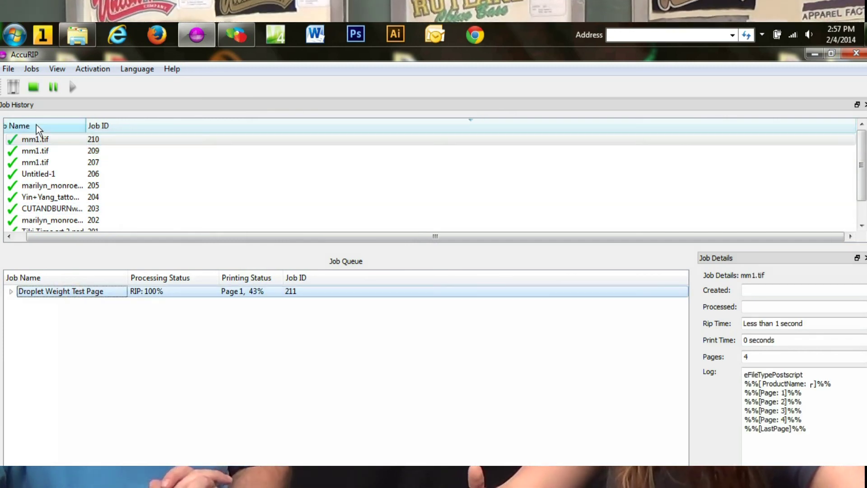
{"action": "left_click", "coordinate": [57, 88]}
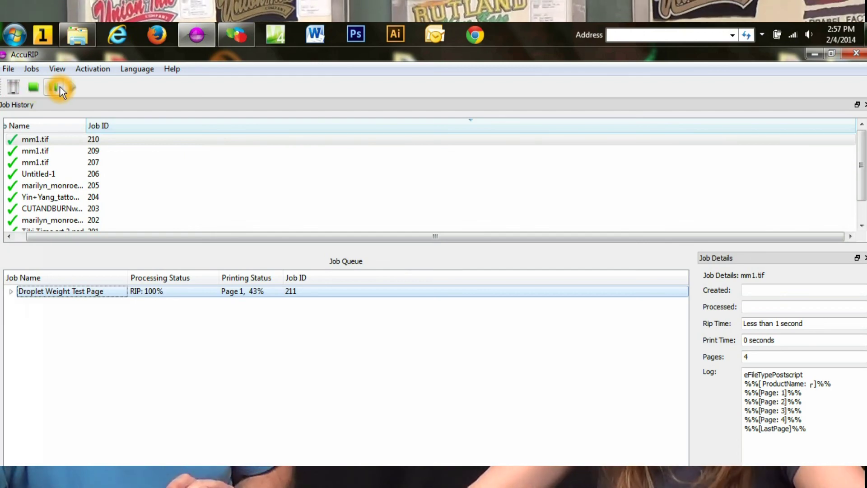